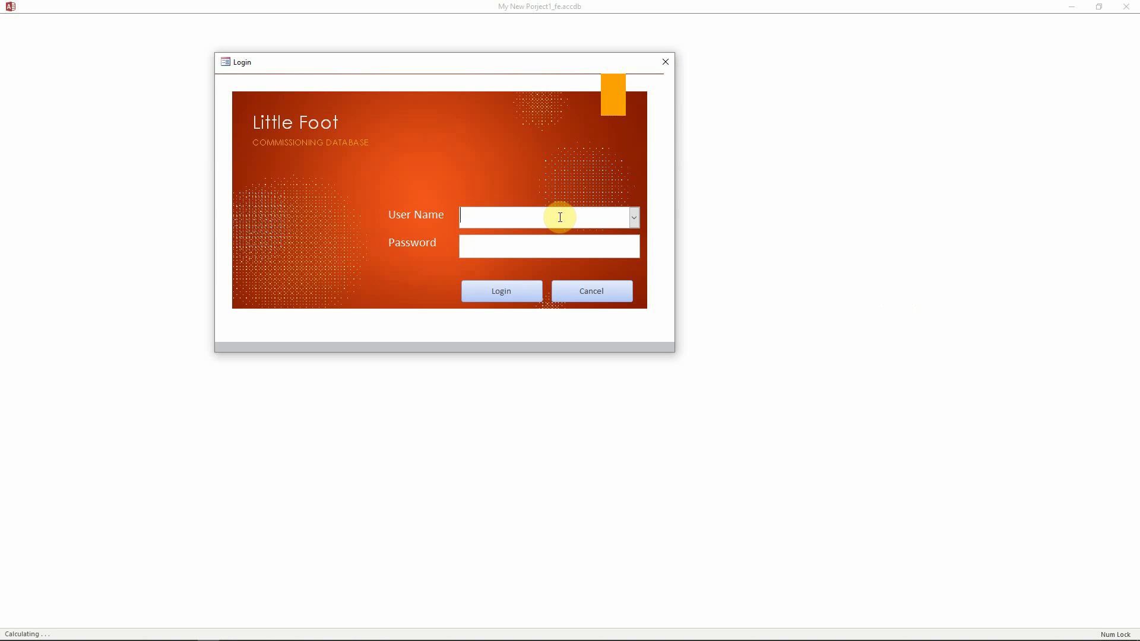
# Step: Log in to the commissioning database by entering the account password for the filled-in user name
pyautogui.click(548, 251)
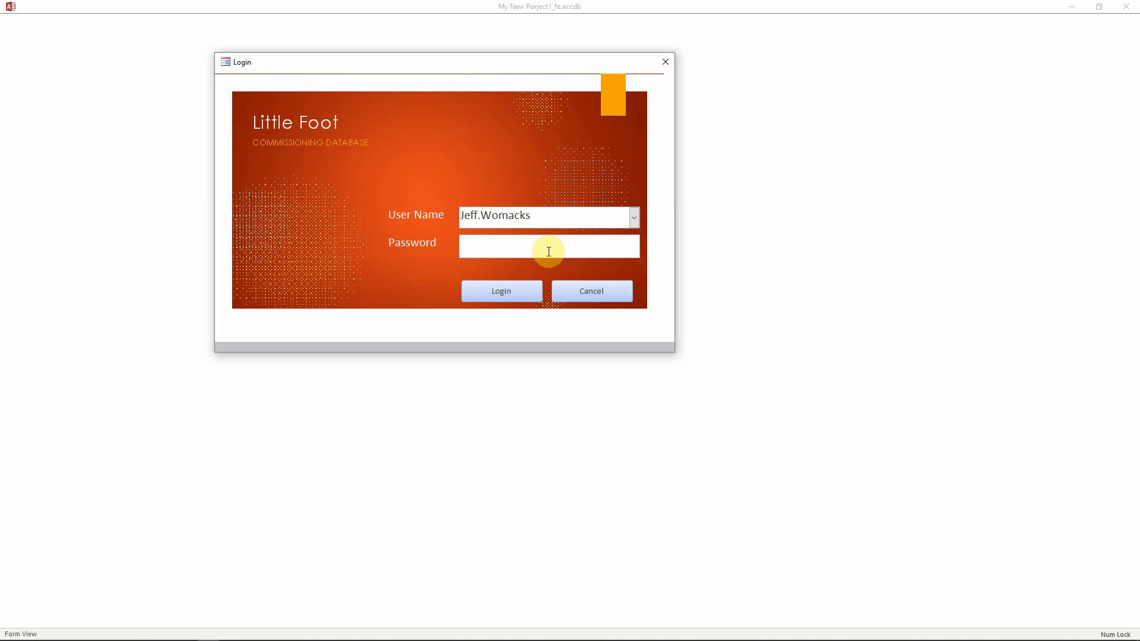
pyautogui.write('*****')
pyautogui.press('Tab')
pyautogui.press('Return')
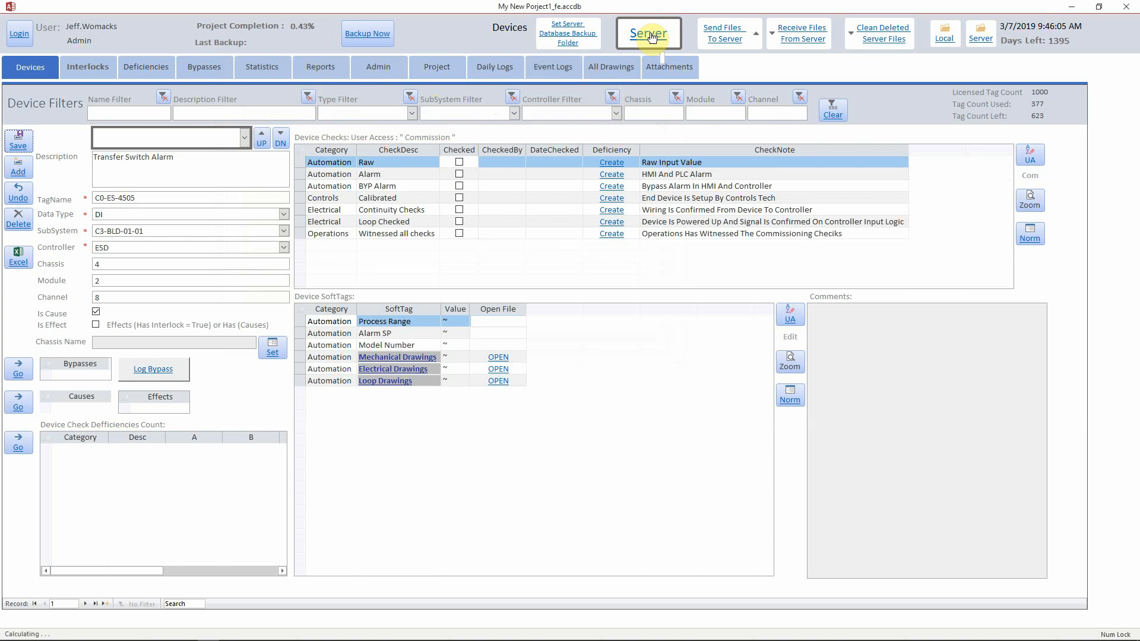
# Step: Open the server database backup settings and choose C:\Users\Public\Commissioning Database\Server Backups as the backup destination folder
pyautogui.click(573, 32)
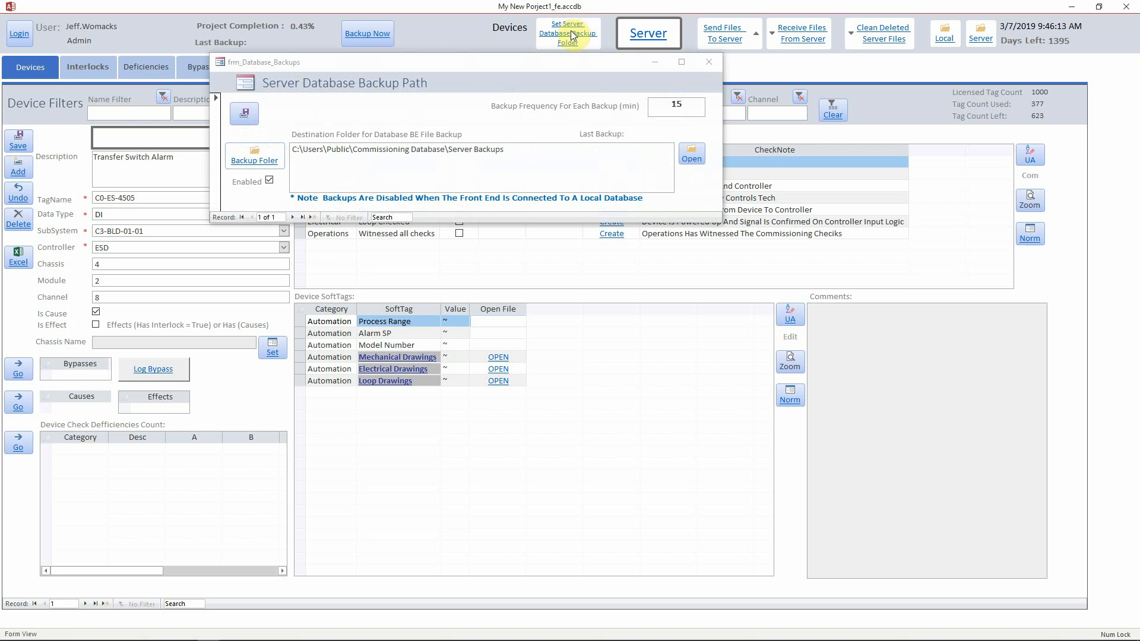
pyautogui.click(255, 145)
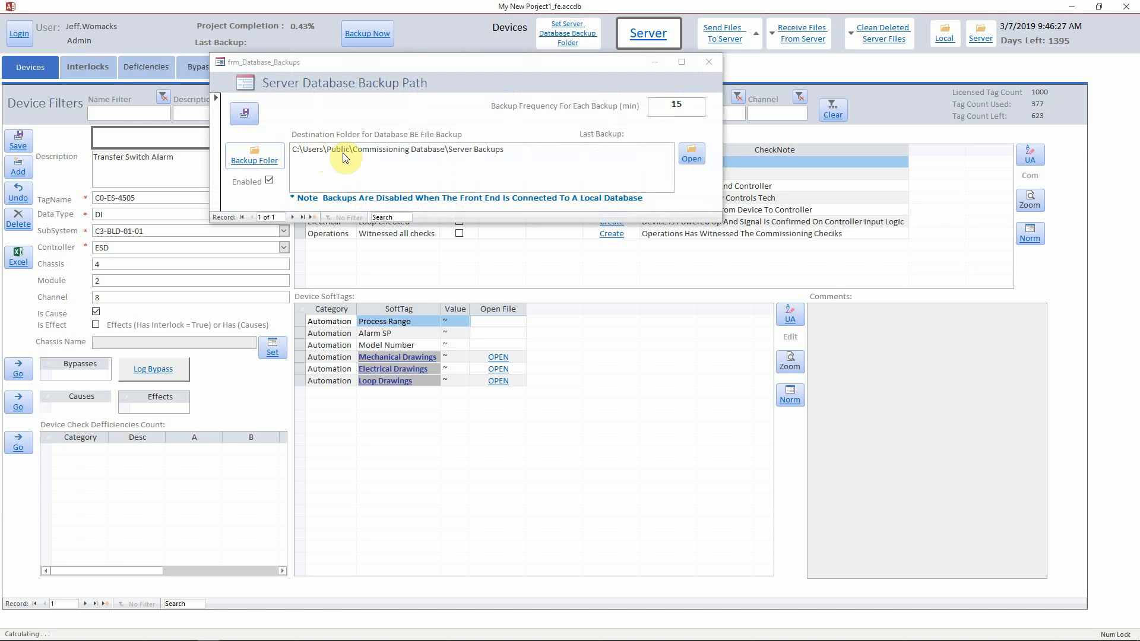
pyautogui.click(259, 163)
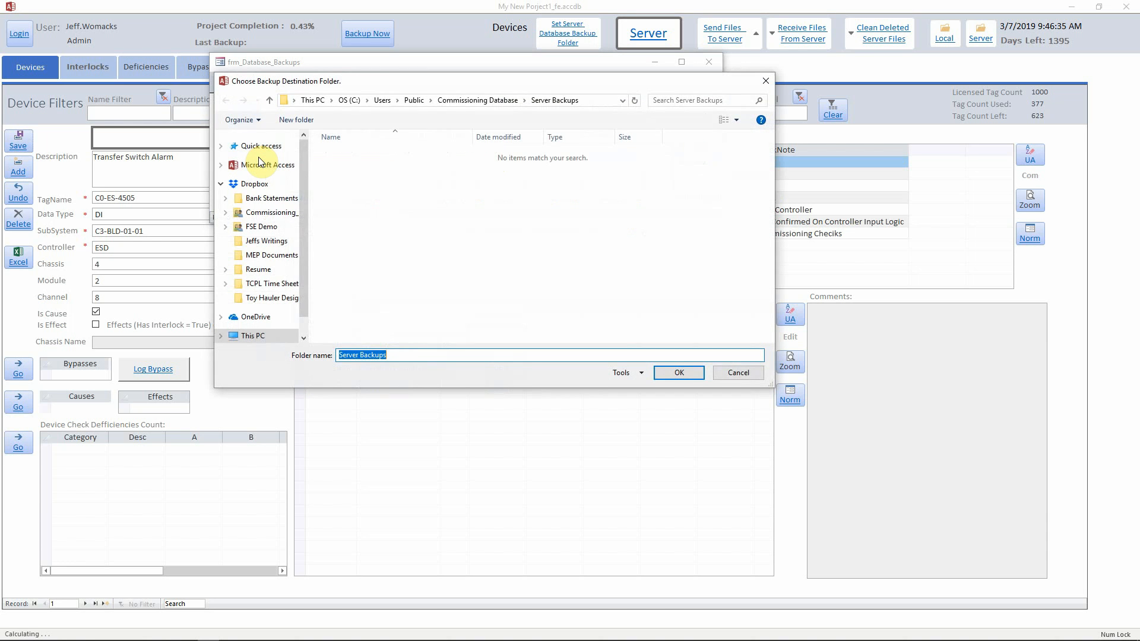
pyautogui.click(492, 101)
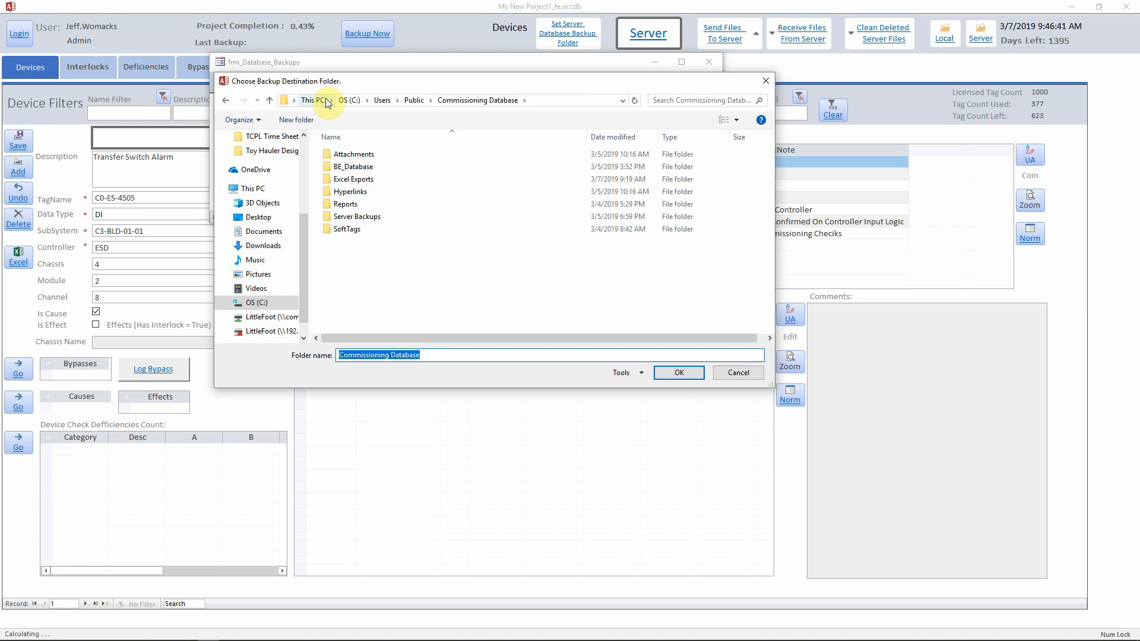
pyautogui.click(375, 216)
pyautogui.click(670, 371)
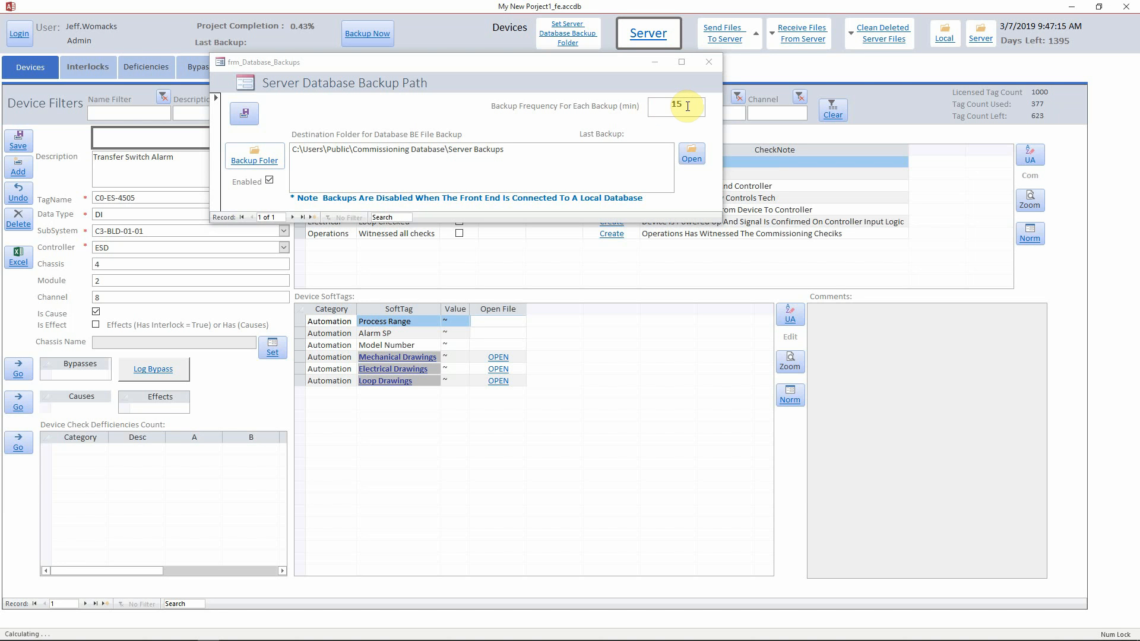
# Step: Disable the server database backups, save the setting, and close the backup settings form
pyautogui.click(269, 182)
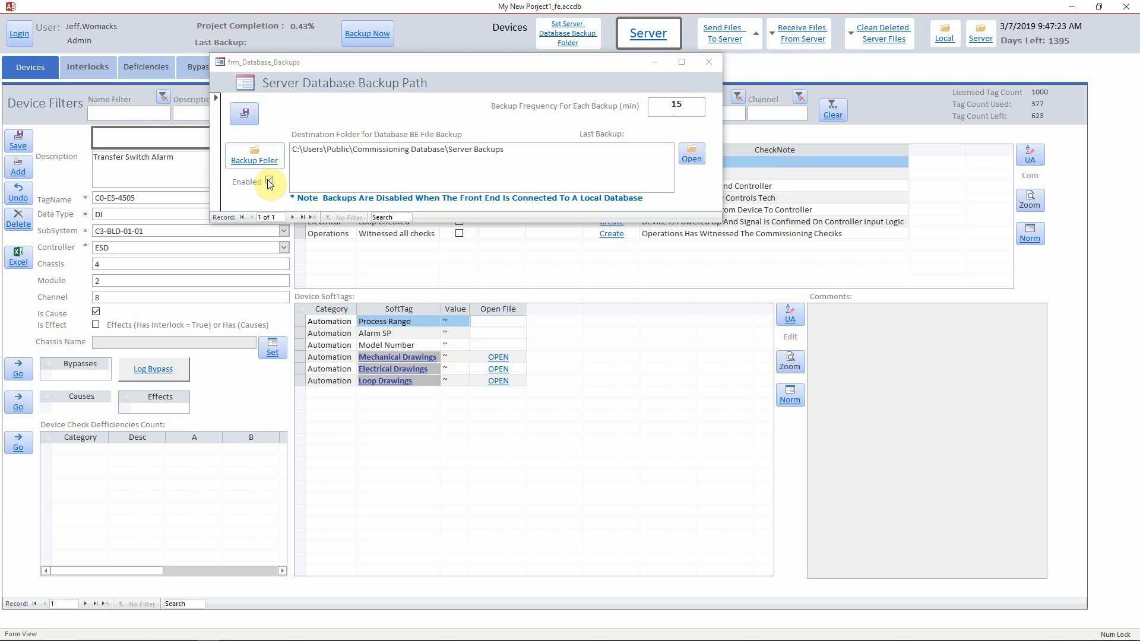
pyautogui.click(269, 181)
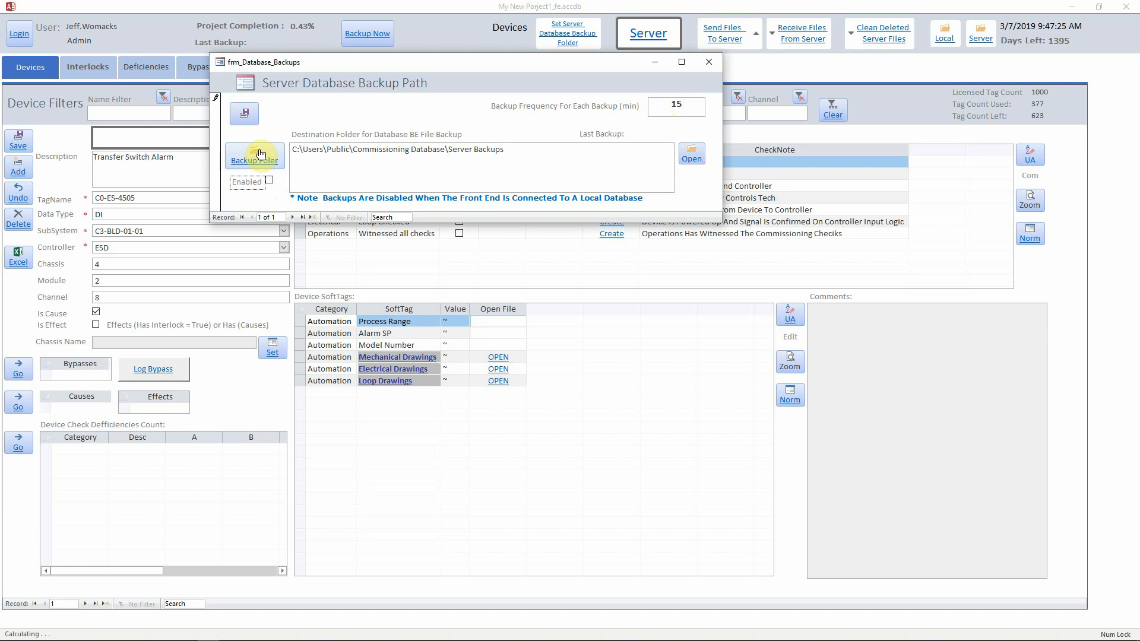
pyautogui.click(235, 113)
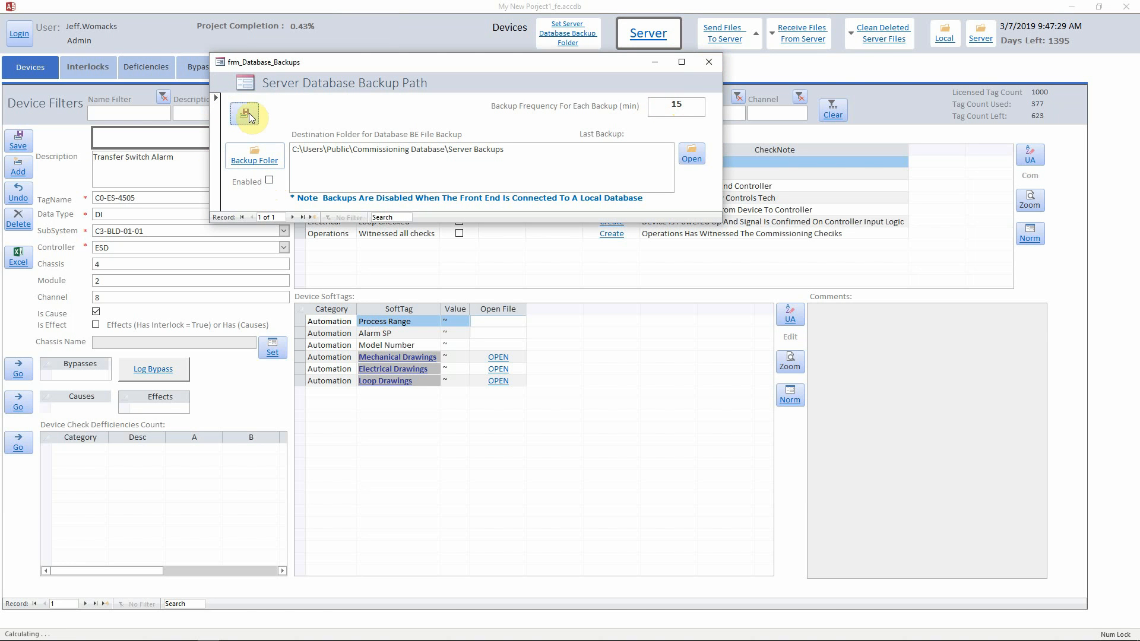
pyautogui.click(709, 63)
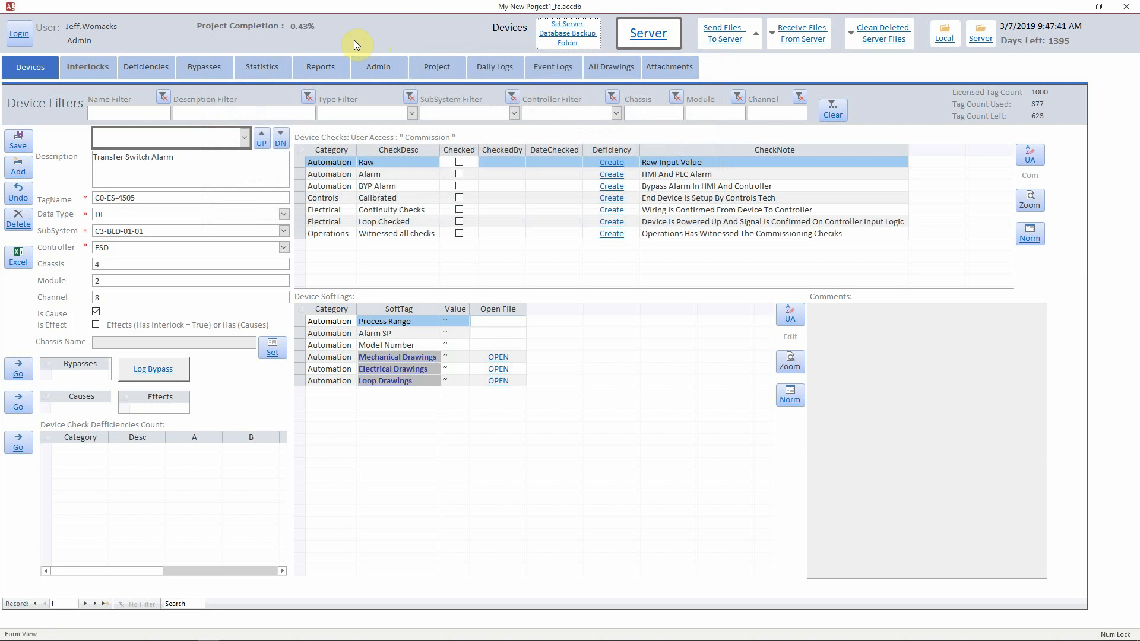
# Step: Re-enable and save the server database backups, close the settings form, and run an immediate backup
pyautogui.click(567, 33)
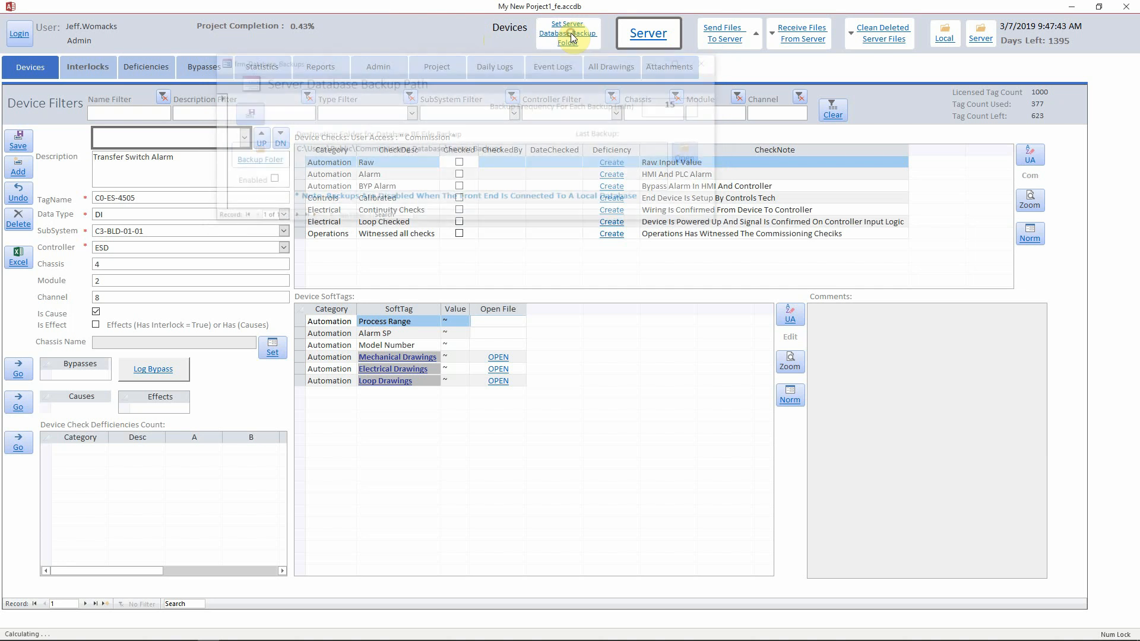
pyautogui.click(269, 180)
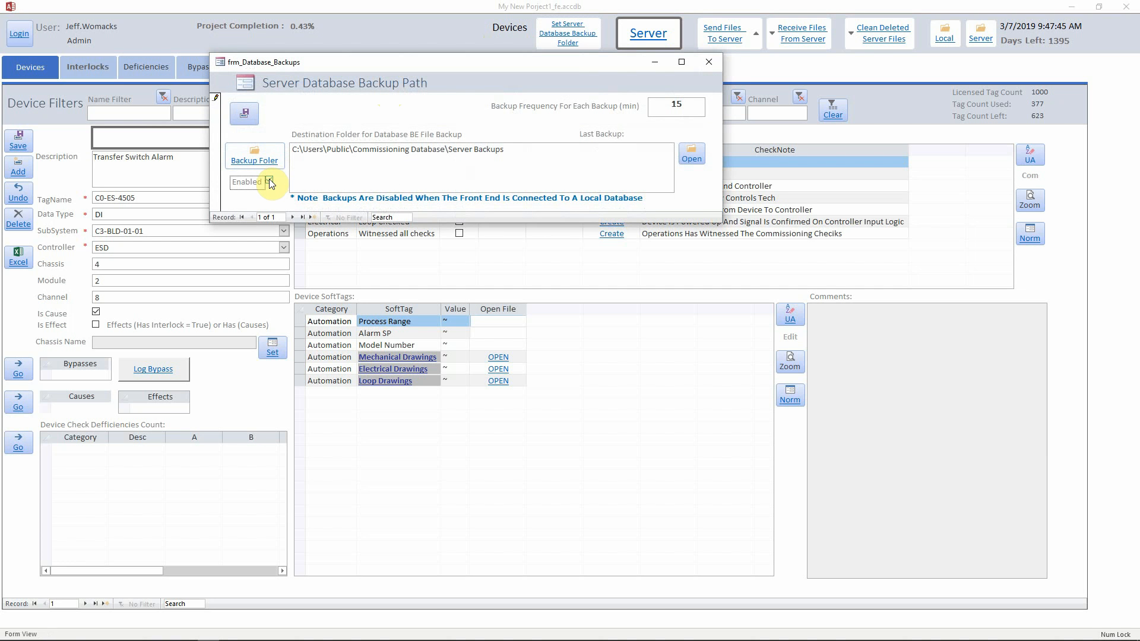
pyautogui.click(245, 114)
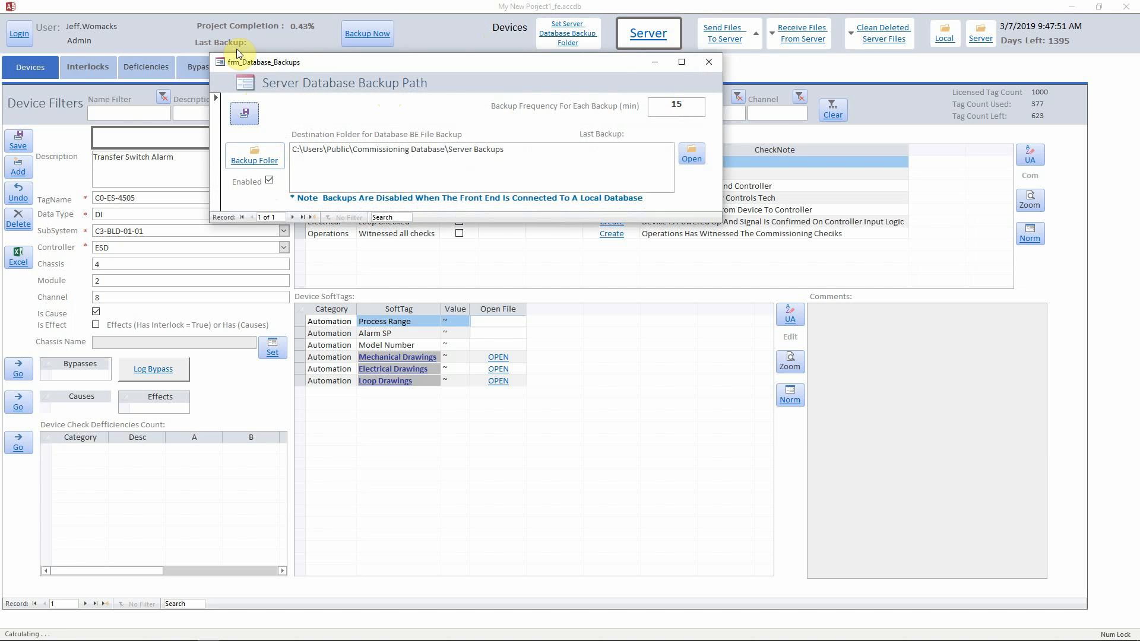
pyautogui.click(710, 62)
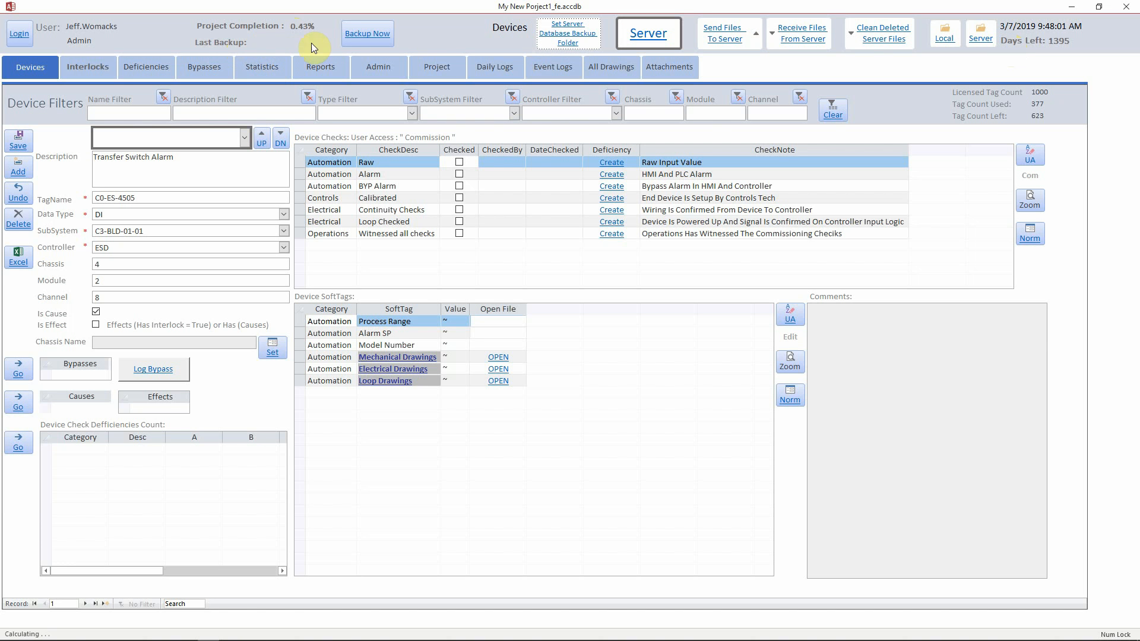
pyautogui.click(378, 35)
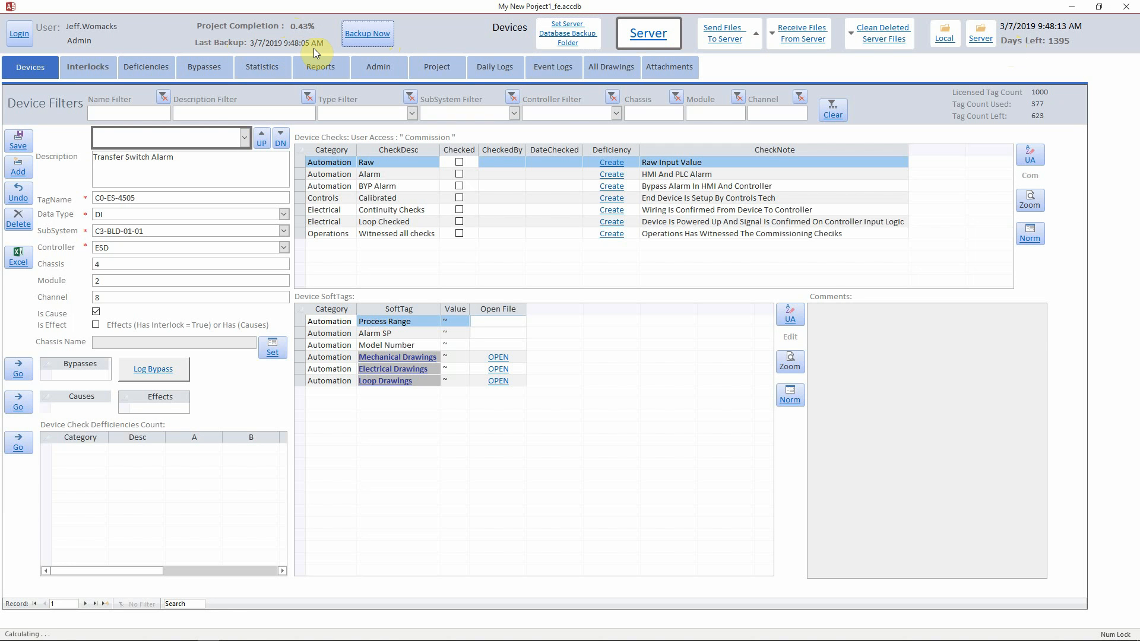
# Step: In the Split Table Manager, get a local copy of the back-end database and switch the connection to the local database and back to the server
pyautogui.click(653, 35)
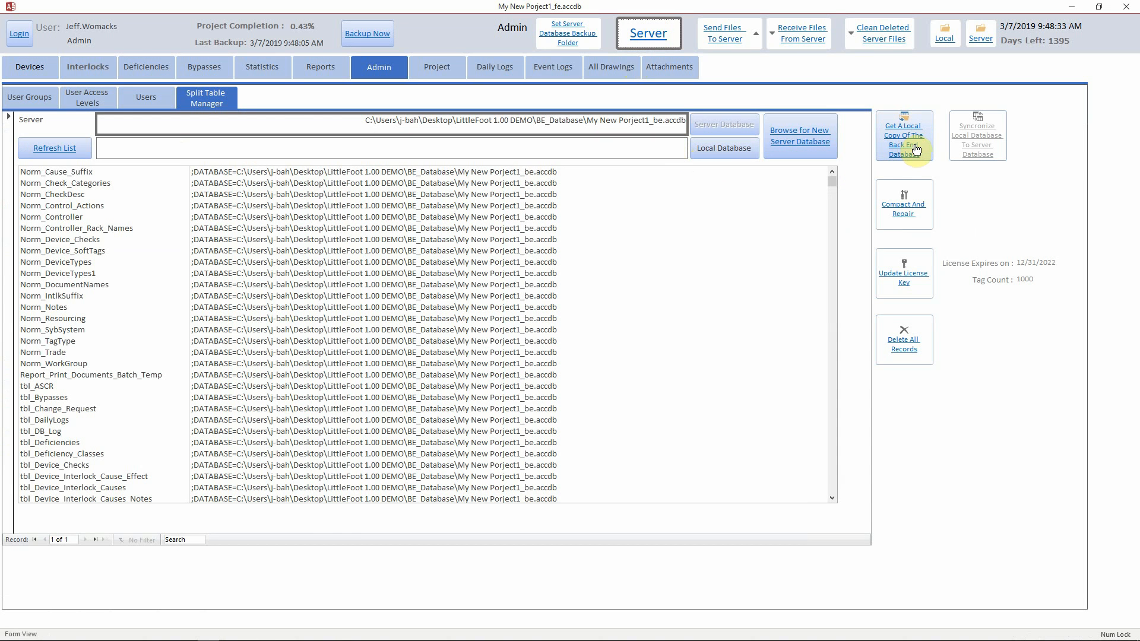
pyautogui.click(907, 135)
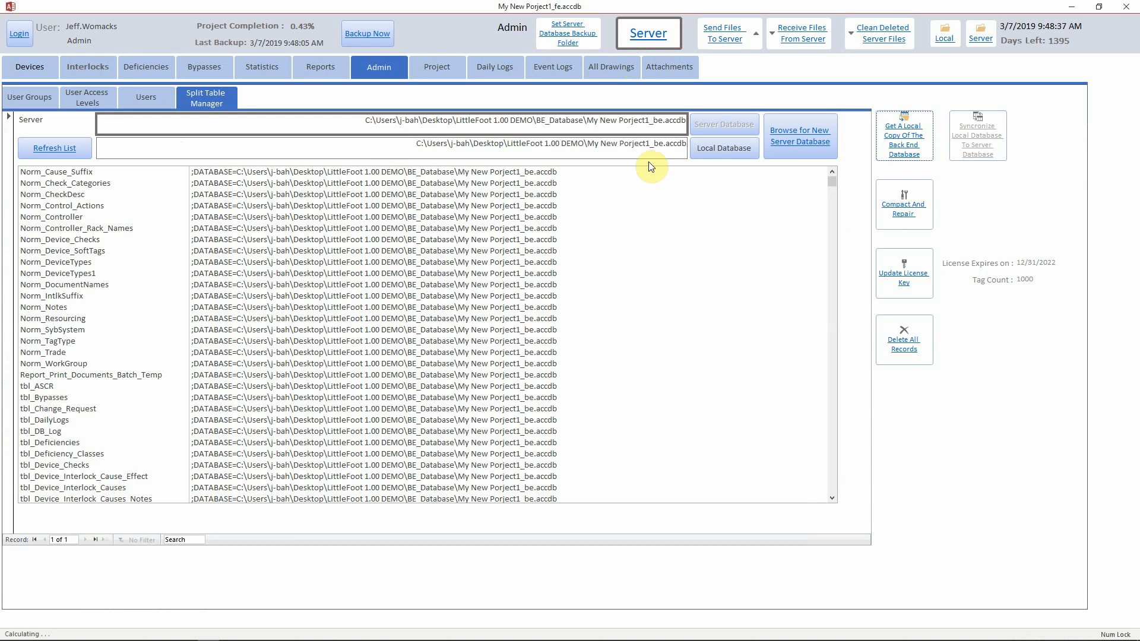
pyautogui.click(740, 156)
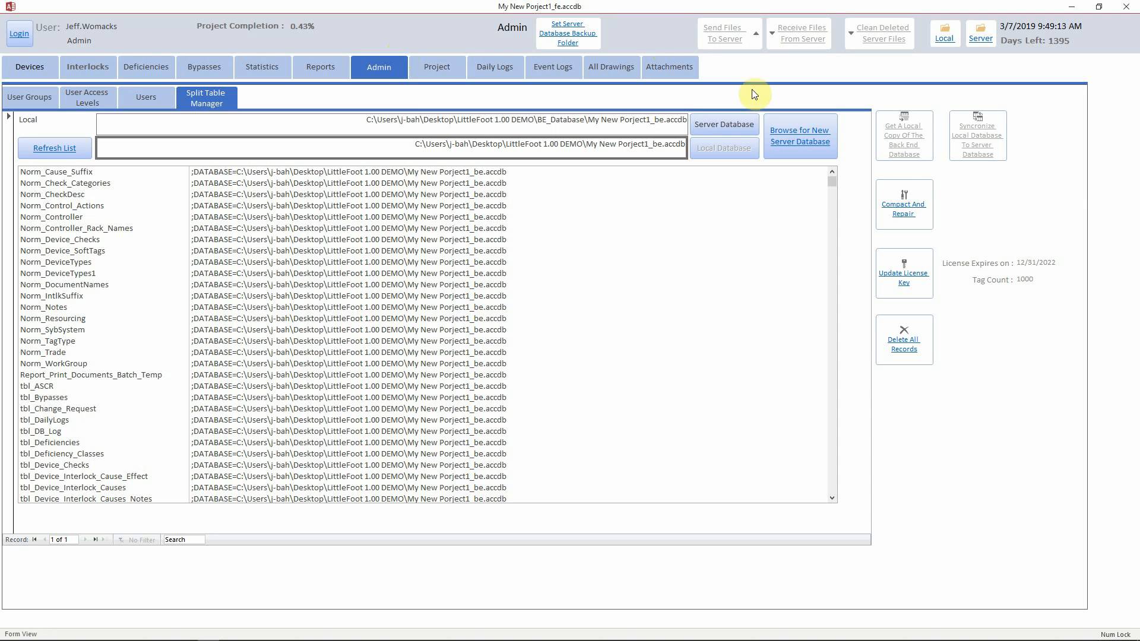
pyautogui.click(742, 126)
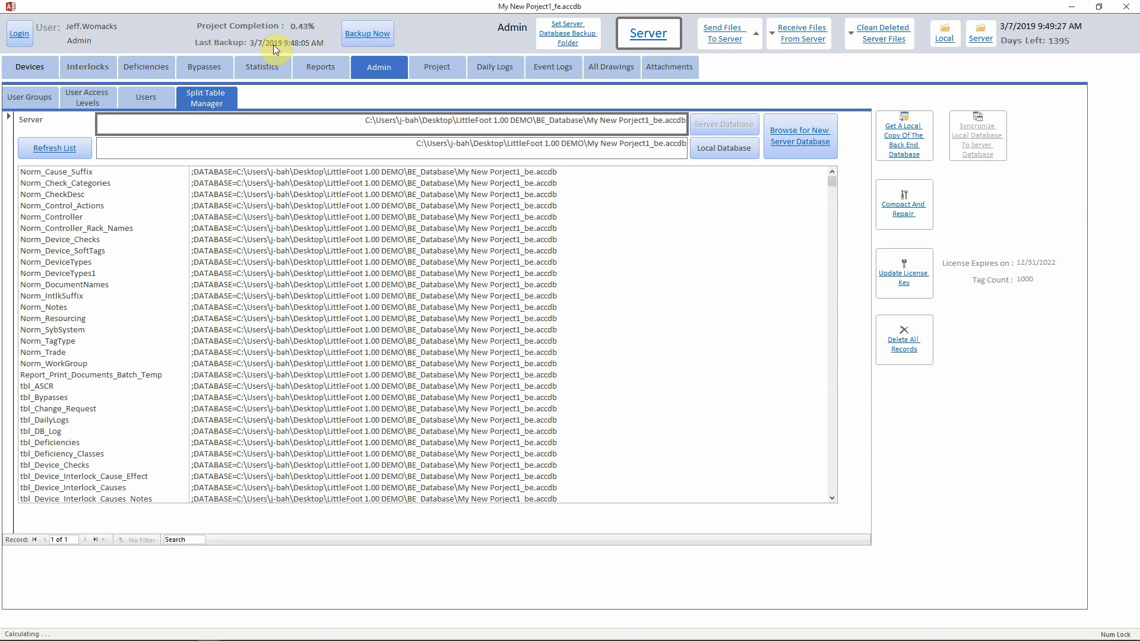
# Step: Examine the backup files in the server backup destination folder, and close the folder and the backup settings
pyautogui.click(573, 38)
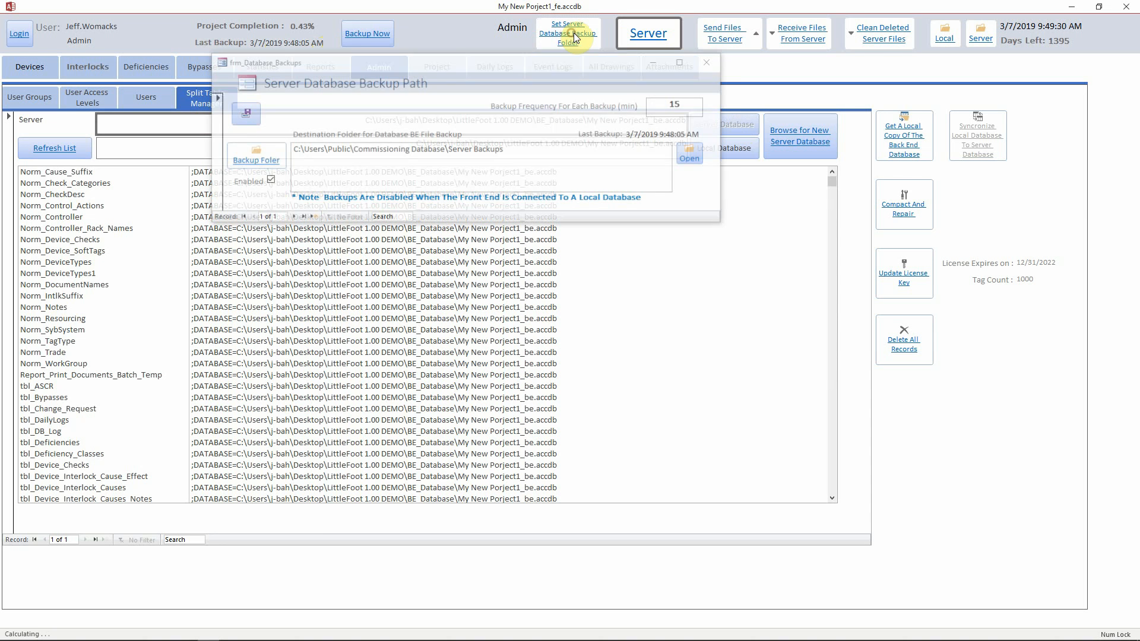
pyautogui.click(690, 156)
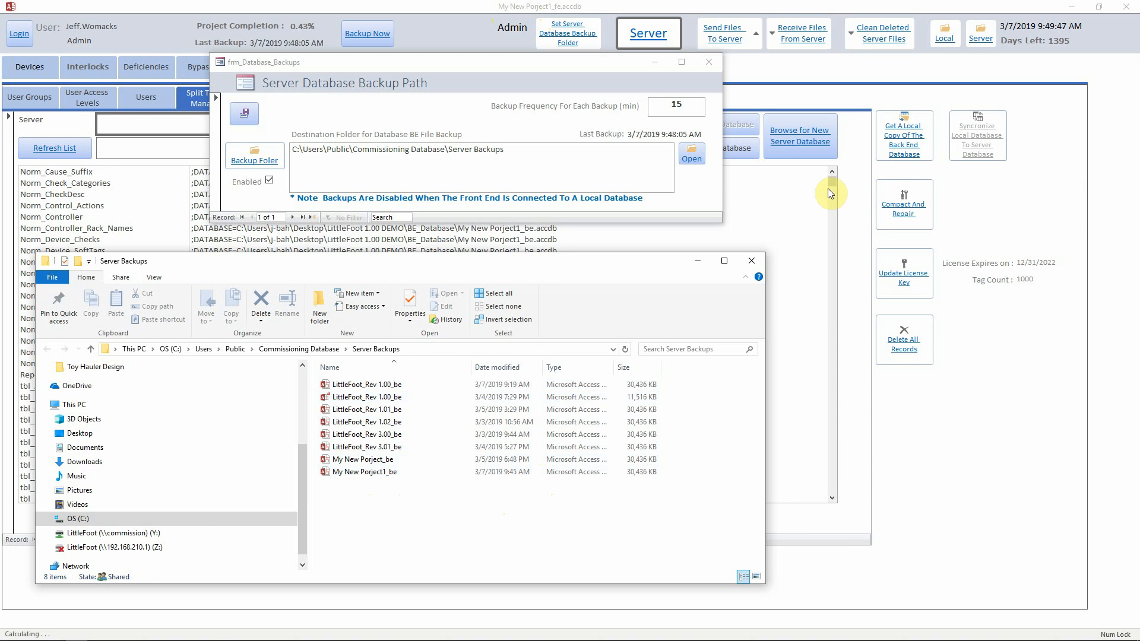
pyautogui.click(751, 260)
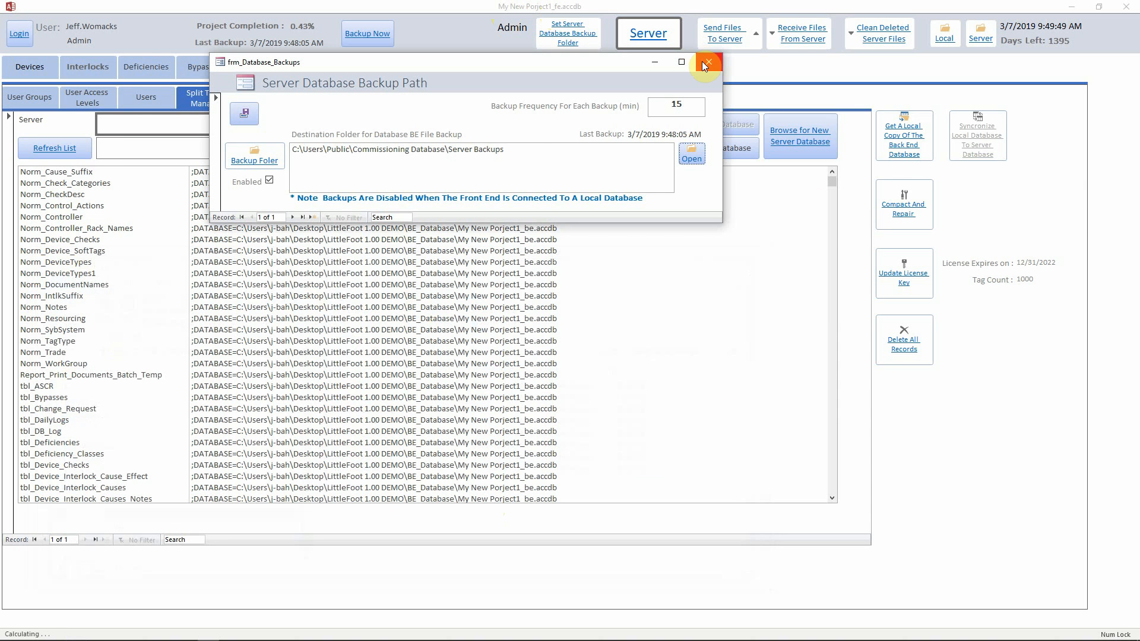
pyautogui.click(706, 62)
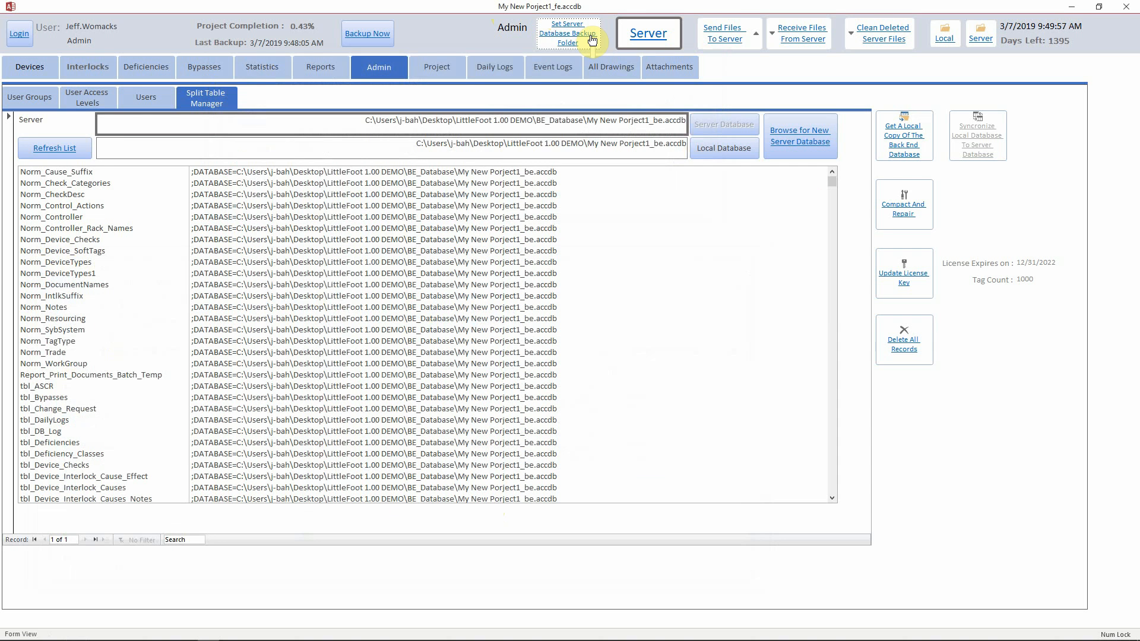
# Step: Open the backup location from the backup settings, rename the Server Backups folder to Server Backup, and close both windows
pyautogui.click(591, 40)
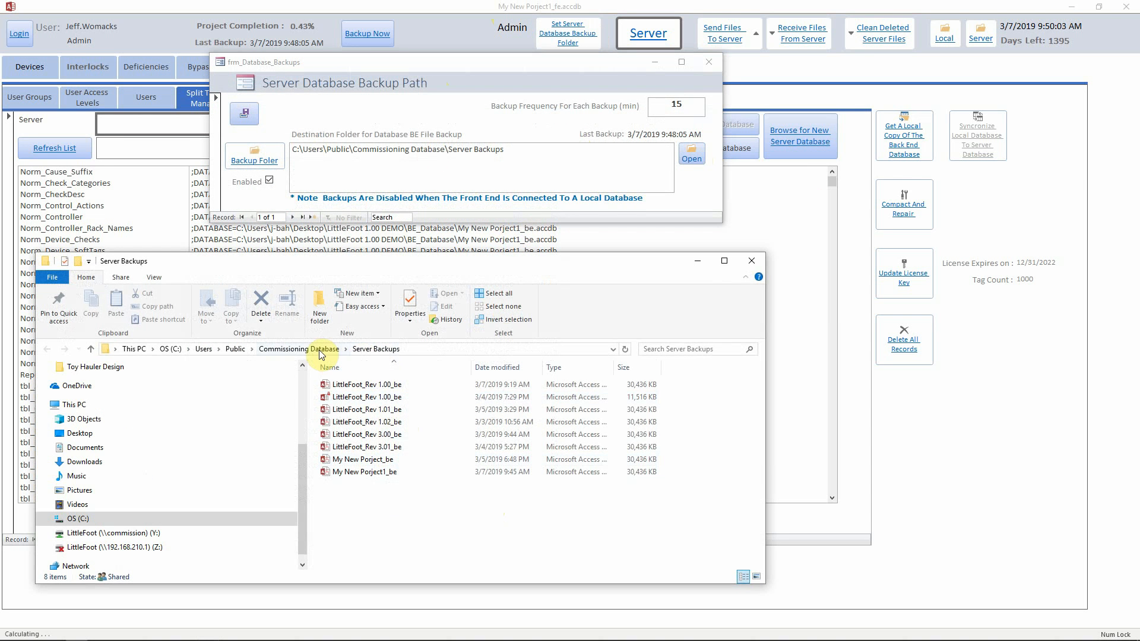
pyautogui.click(319, 352)
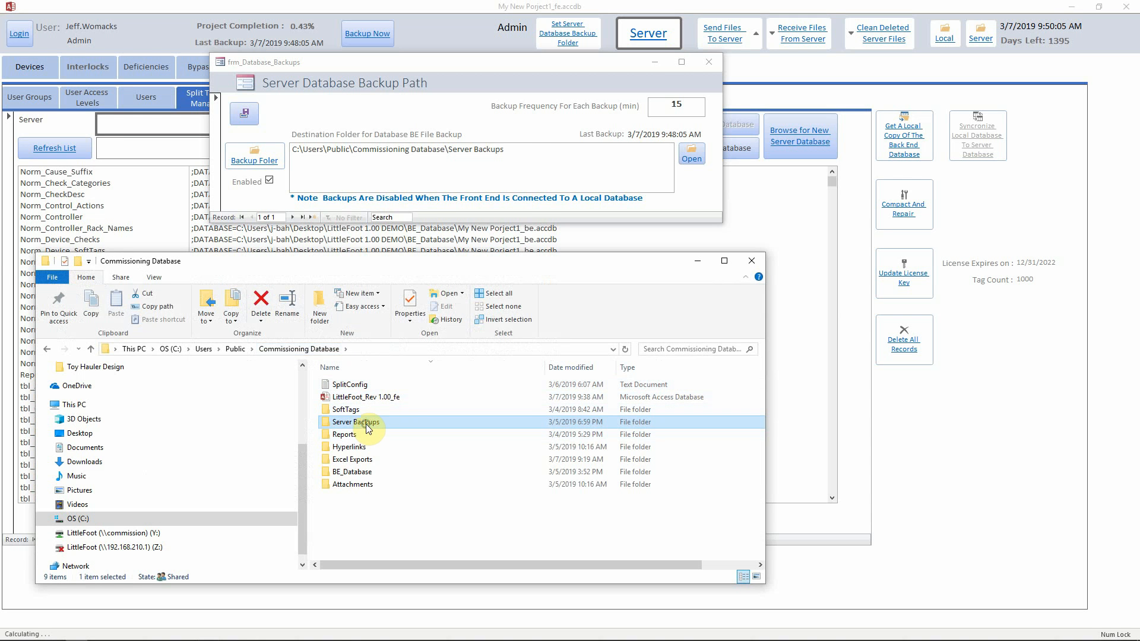
pyautogui.rightClick(366, 425)
pyautogui.click(401, 390)
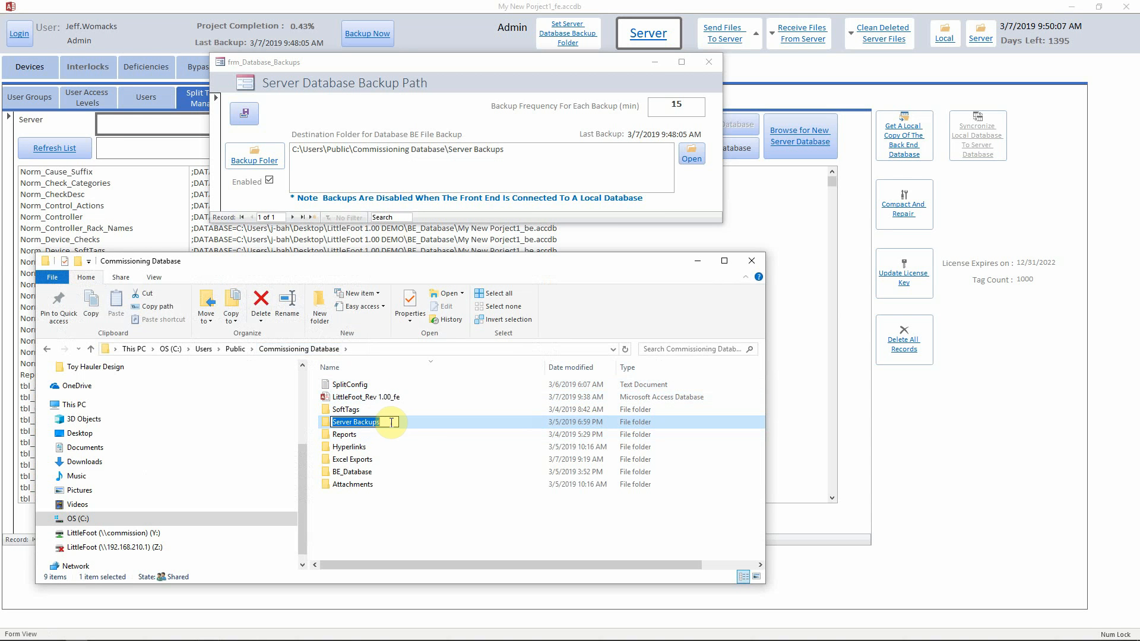
pyautogui.click(391, 422)
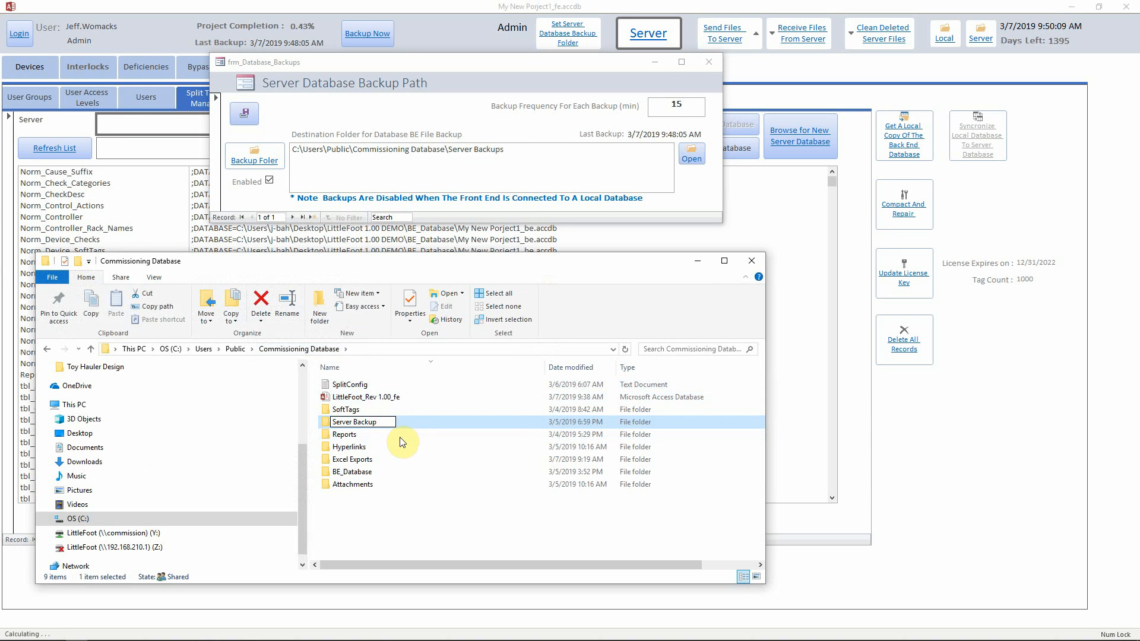
pyautogui.click(397, 440)
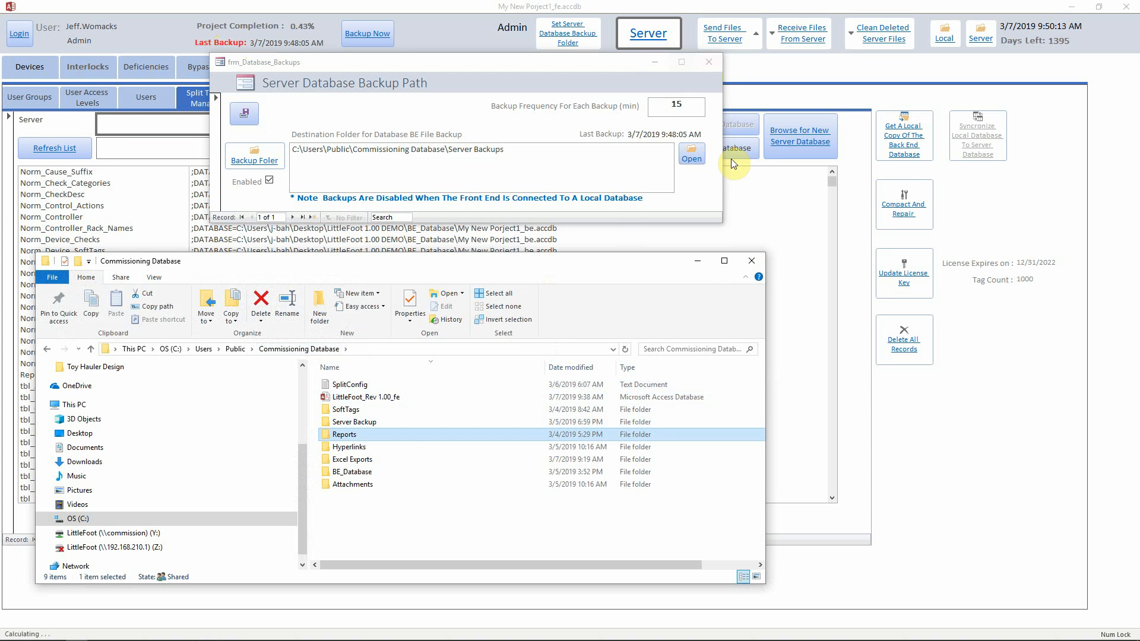
pyautogui.click(749, 261)
pyautogui.click(709, 62)
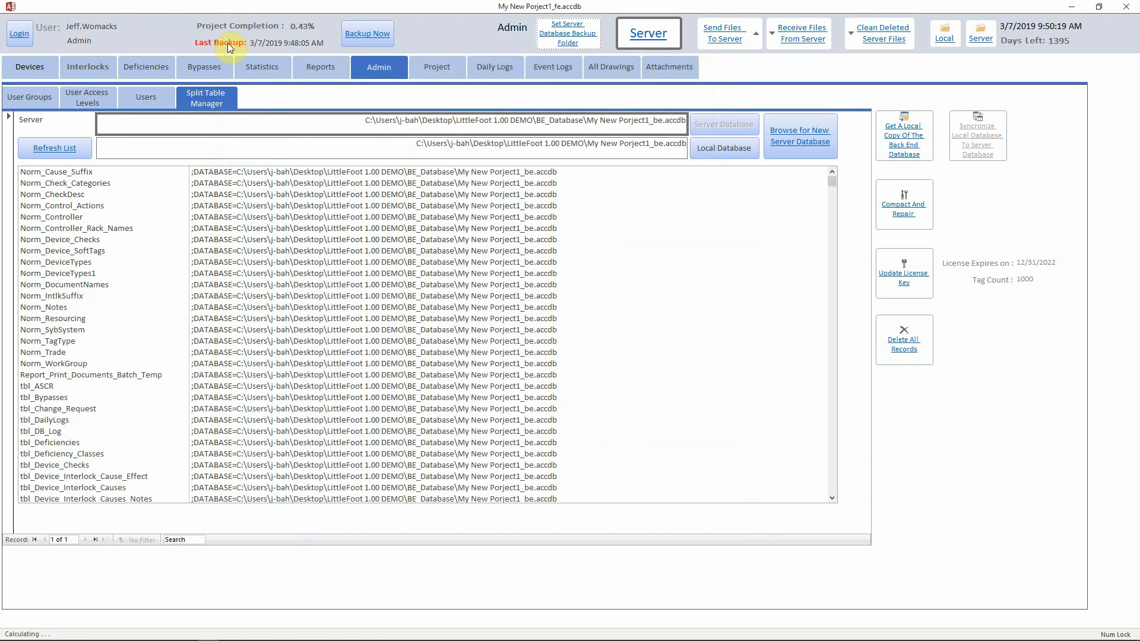
# Step: Set the server backup destination to the Server Backup folder inside Commissioning Database, and close the backup settings form
pyautogui.click(564, 31)
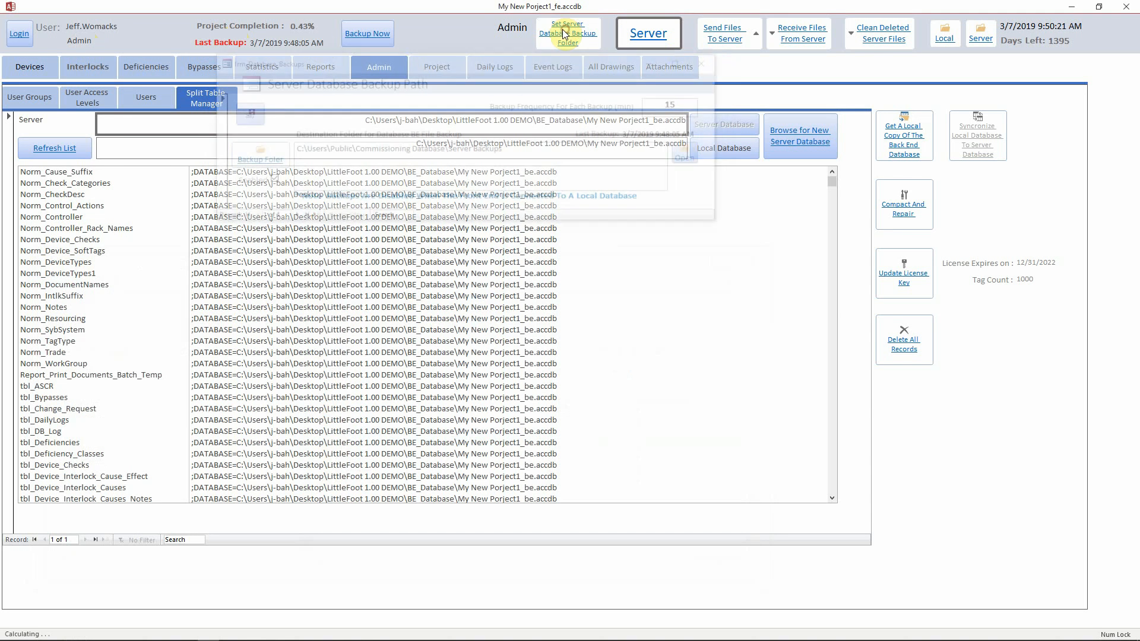
pyautogui.click(256, 157)
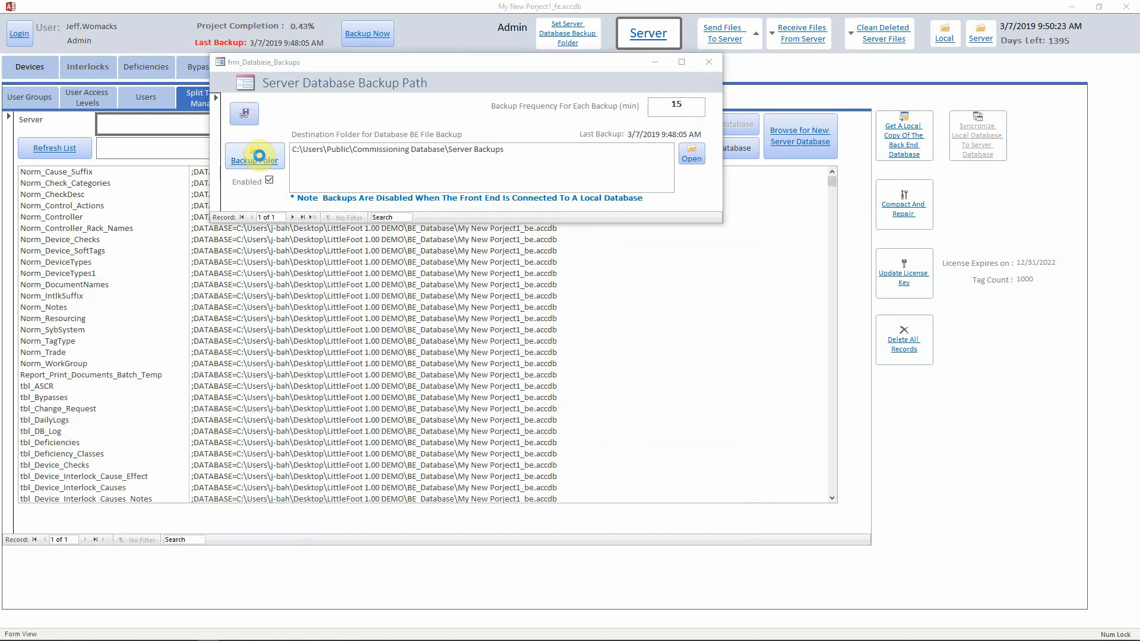
pyautogui.click(362, 217)
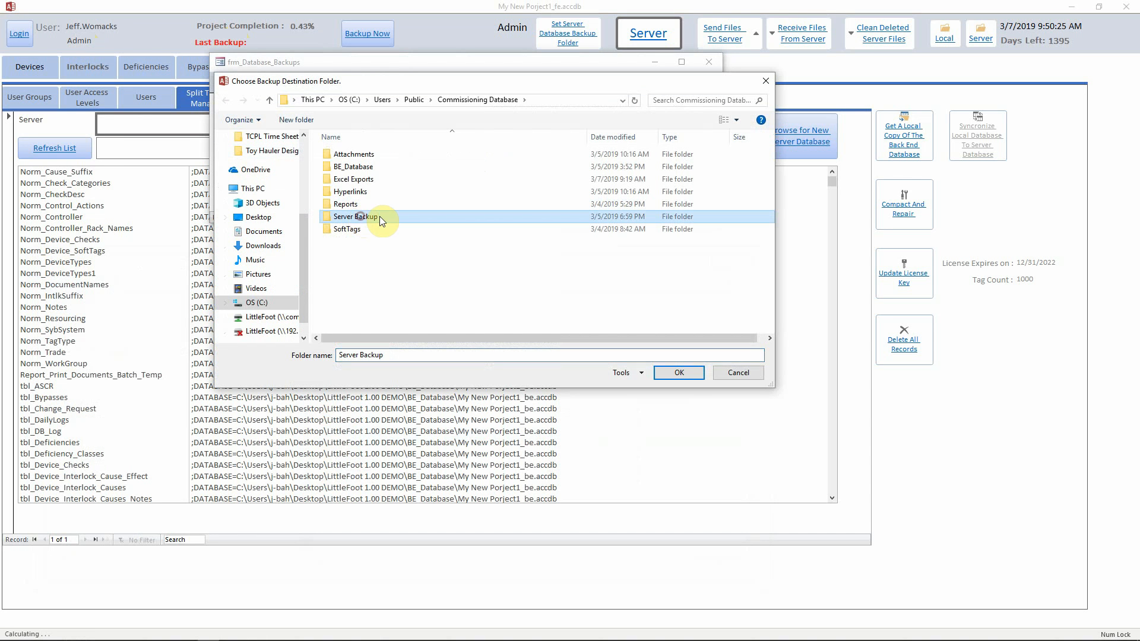
pyautogui.click(679, 373)
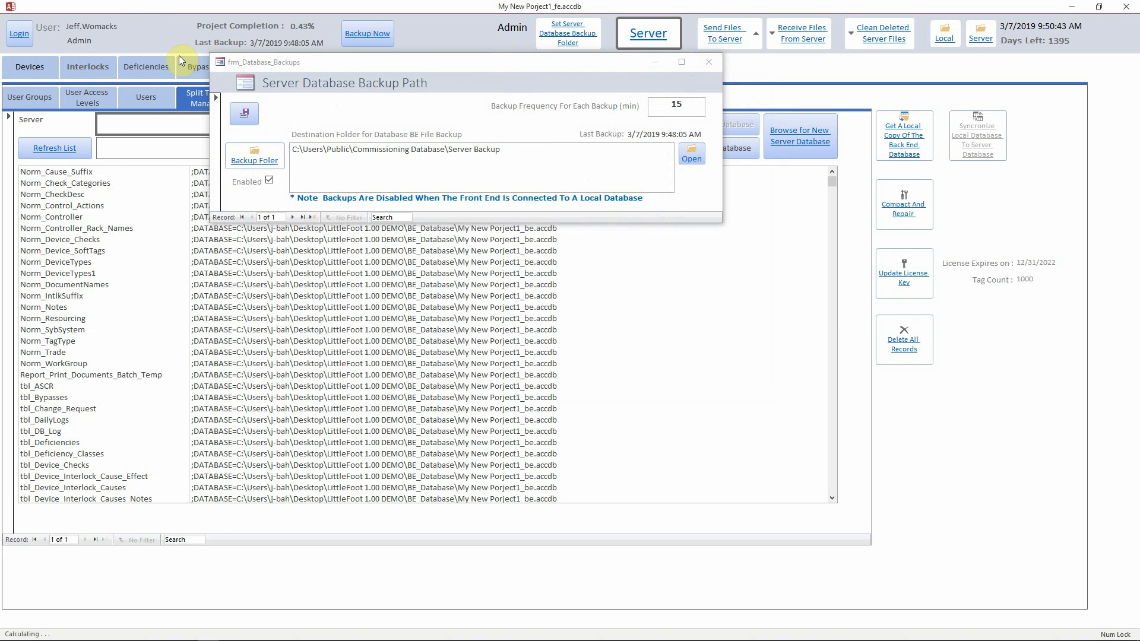
pyautogui.click(708, 62)
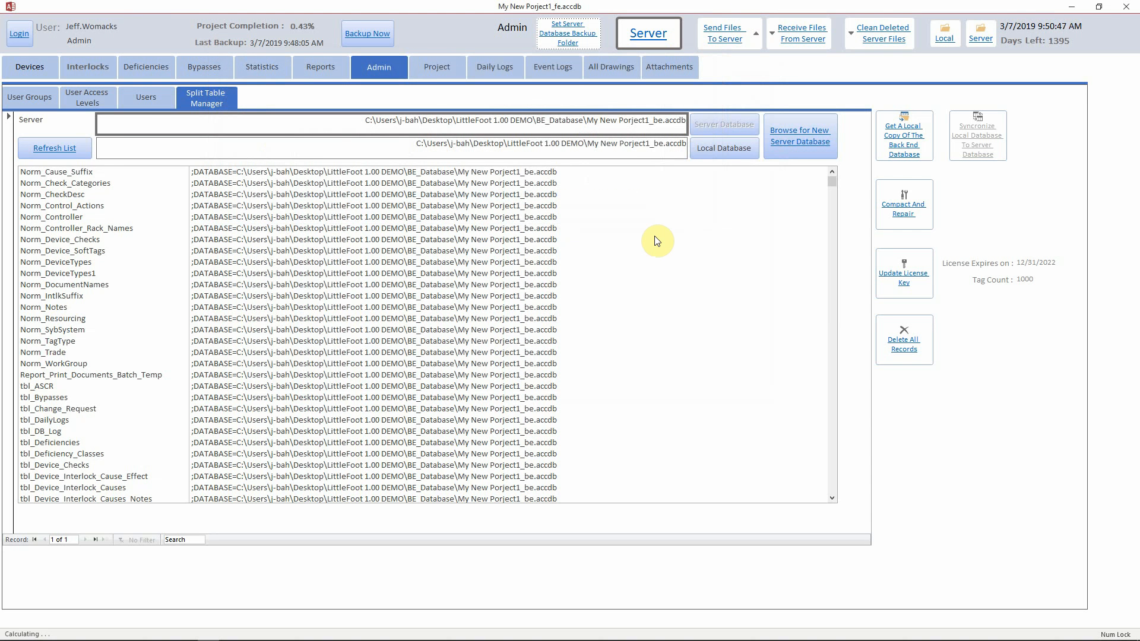